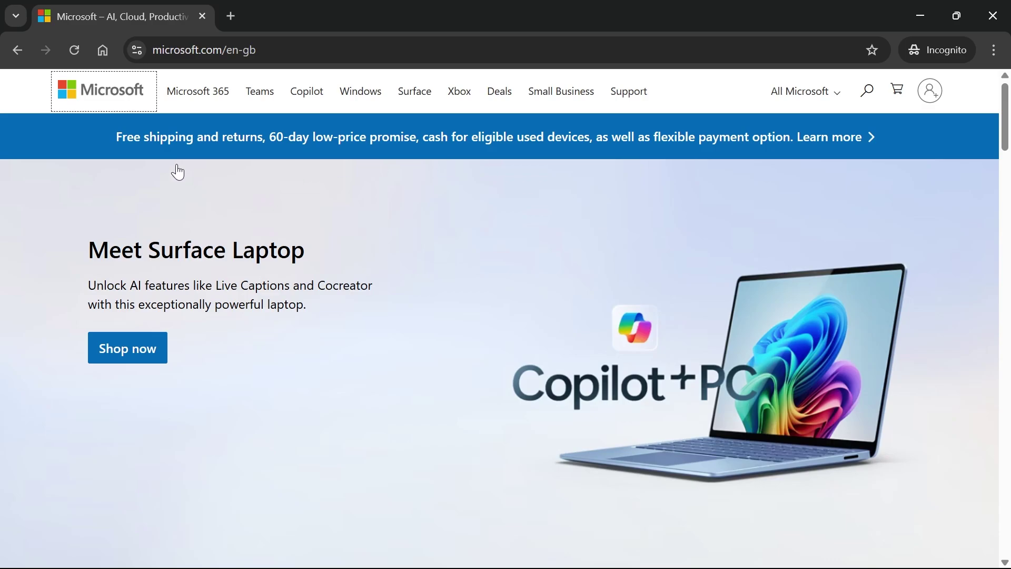
- Go from the microsoft.com homepage to the Microsoft account sign-in page via the profile icon
click(302, 49)
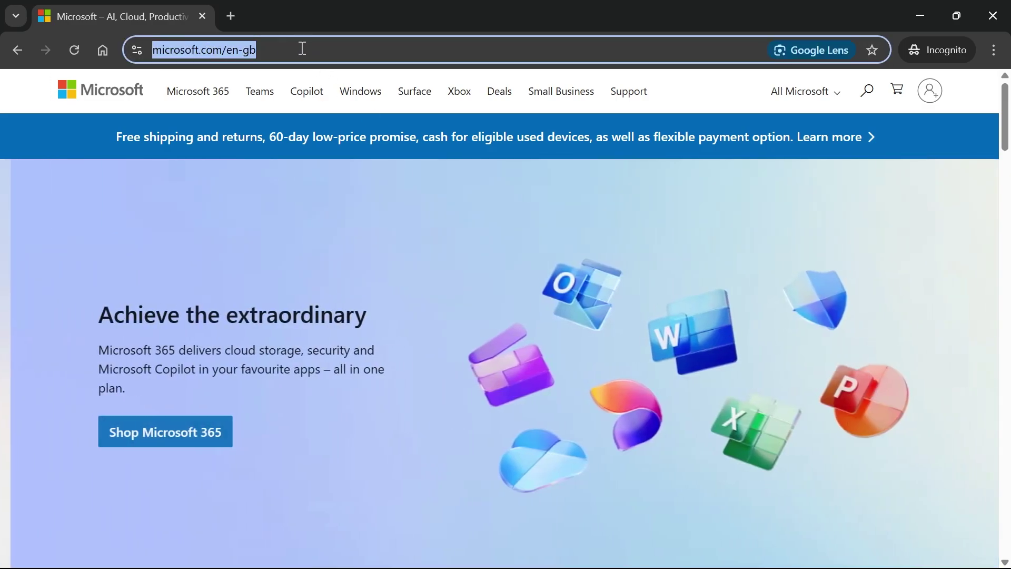
click(217, 52)
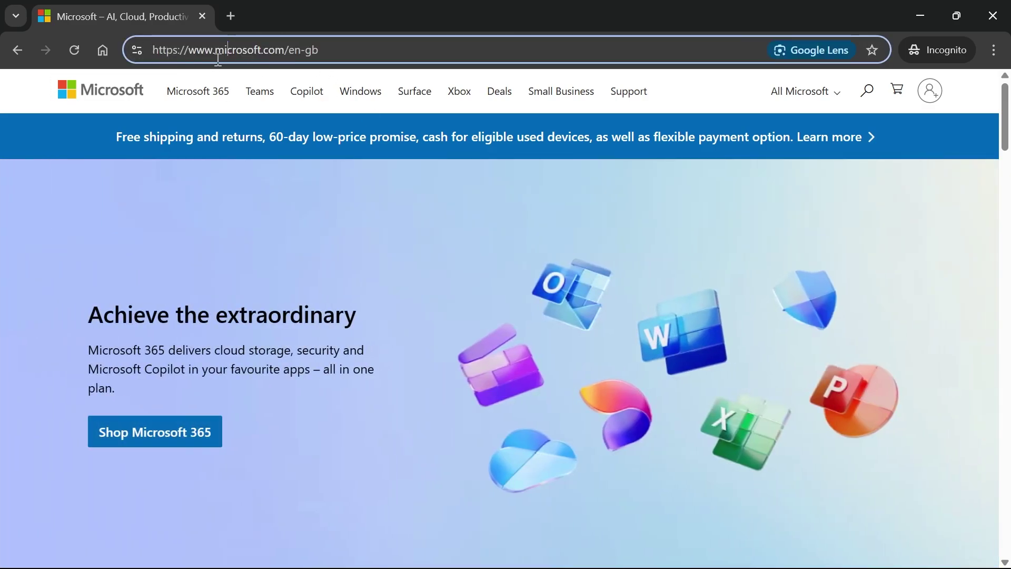
click(293, 106)
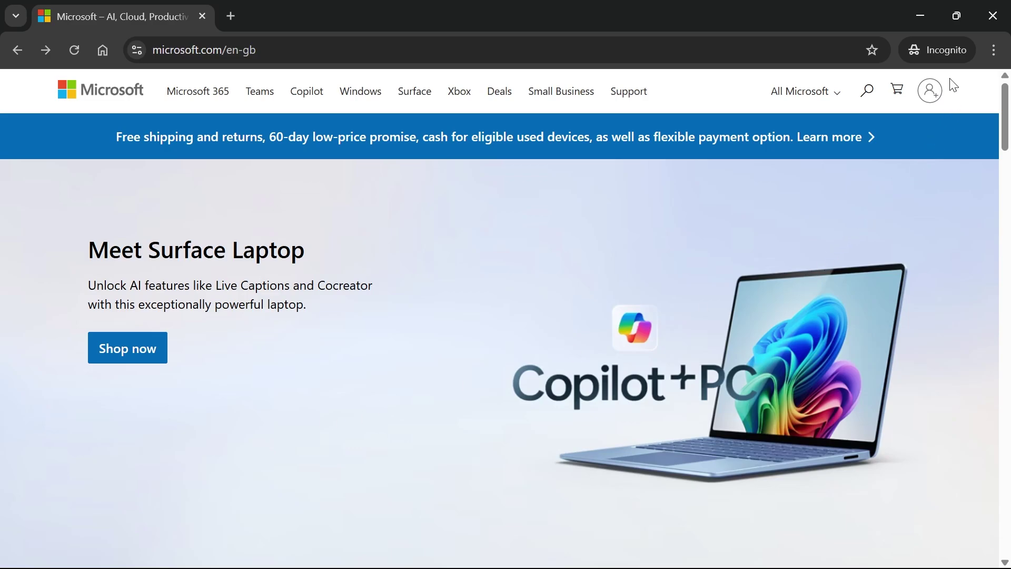
click(932, 102)
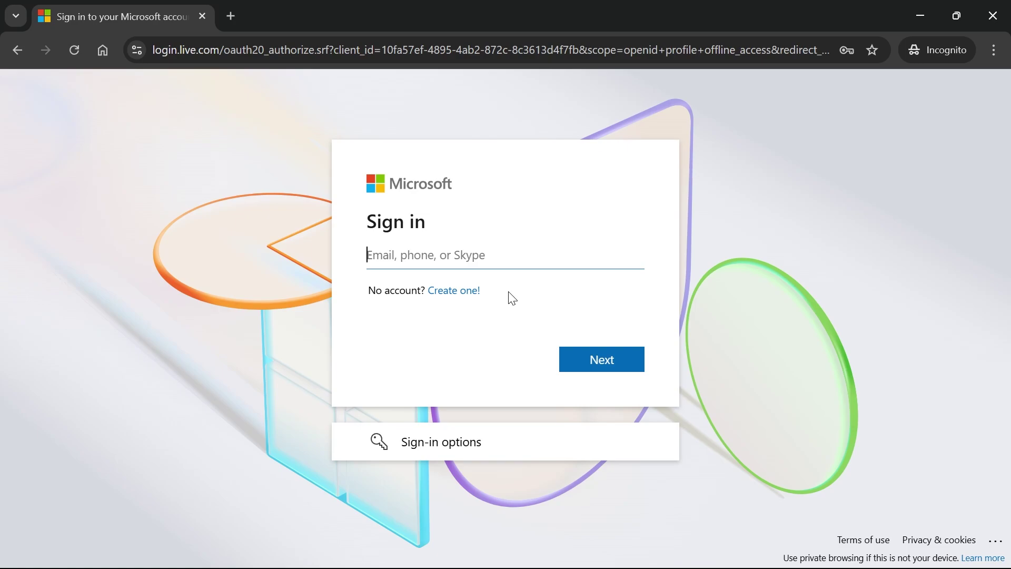
- Start a new account with a brand-new email address, keeping the outlook.com domain
click(459, 293)
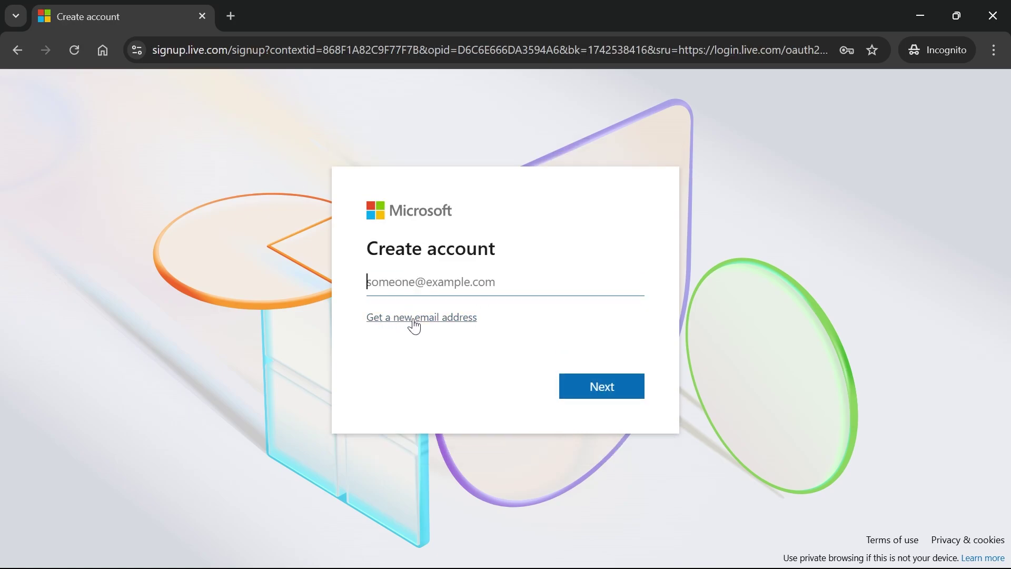
click(415, 320)
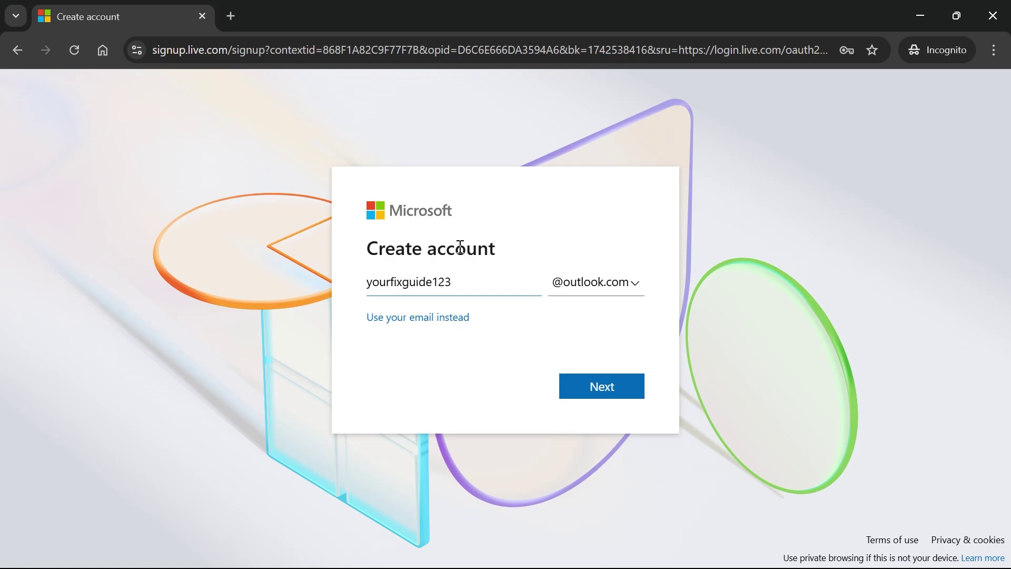
click(583, 282)
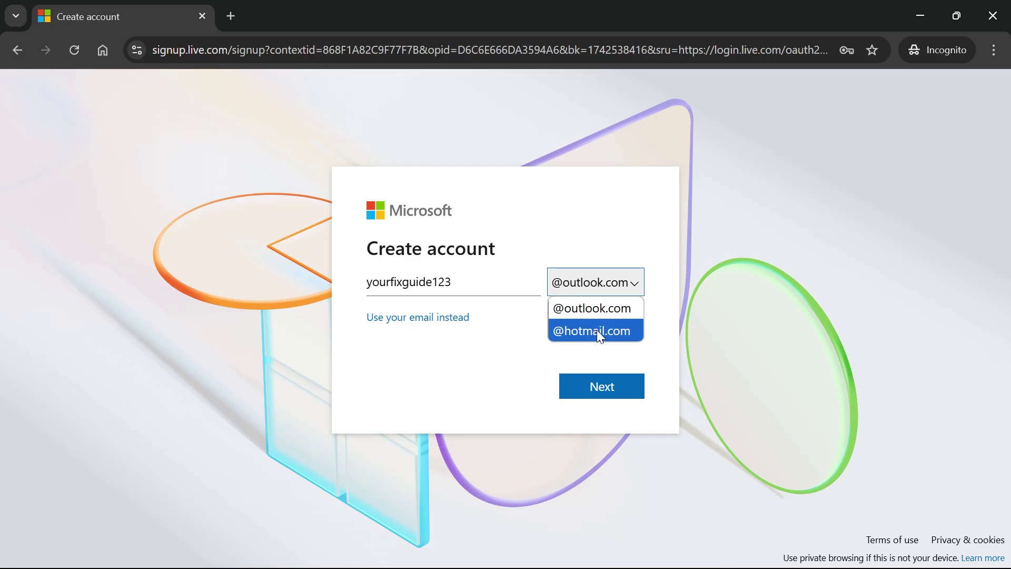
click(581, 309)
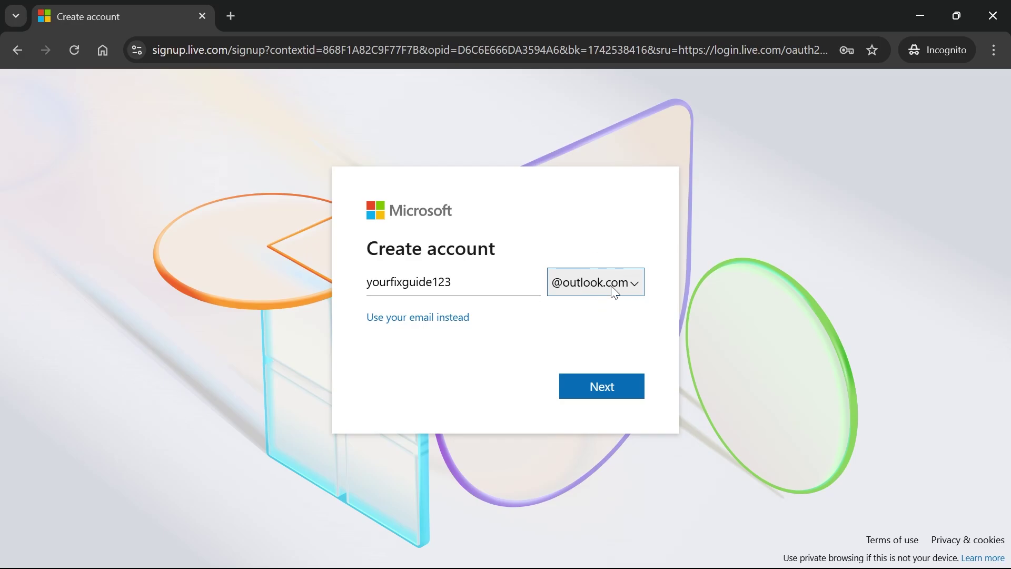
- Enter the account password and the first and last name
click(605, 405)
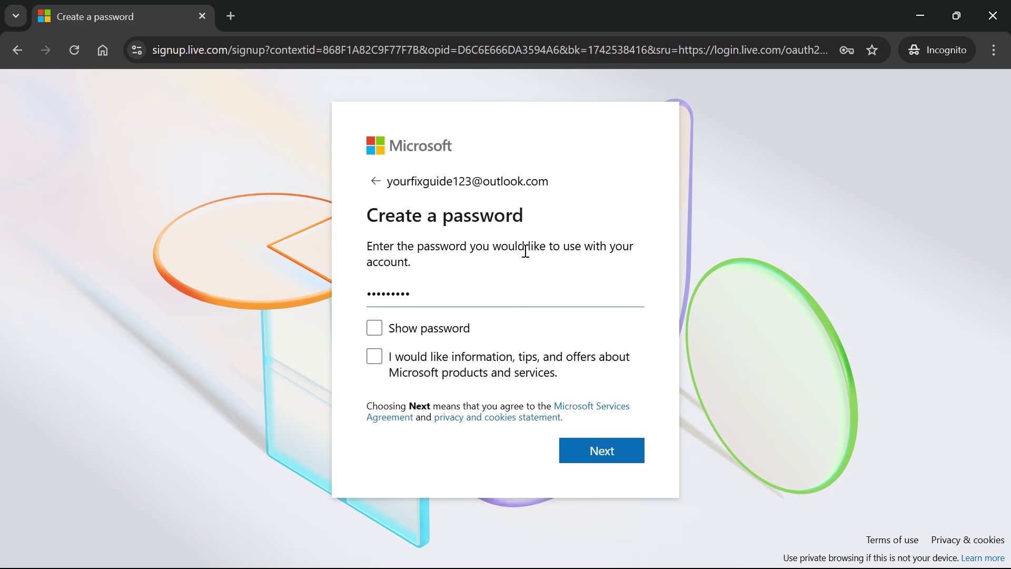
click(605, 458)
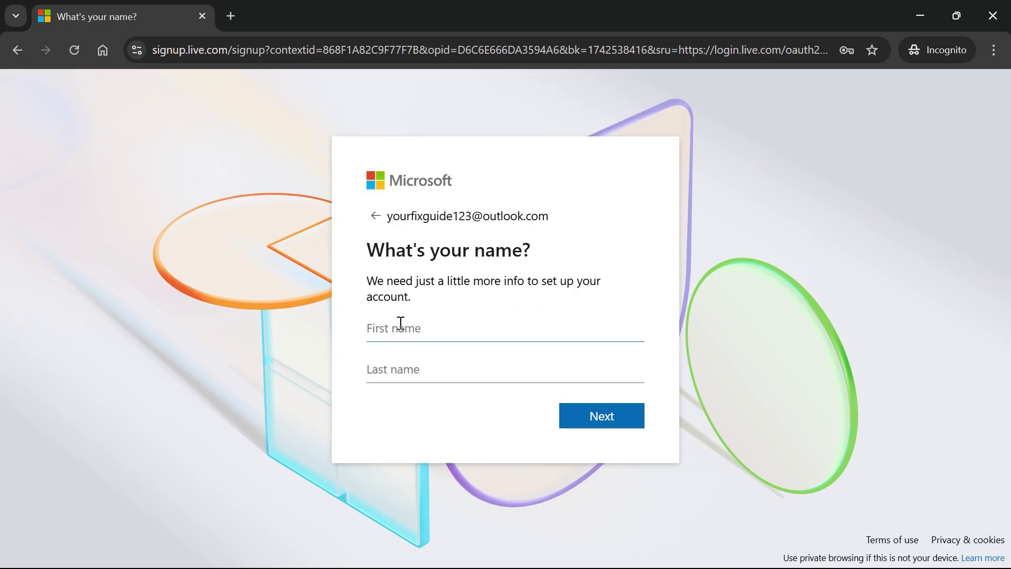
key(Tab)
click(604, 427)
- Set the country to United Kingdom and the birthdate to 10 September 1995
click(462, 298)
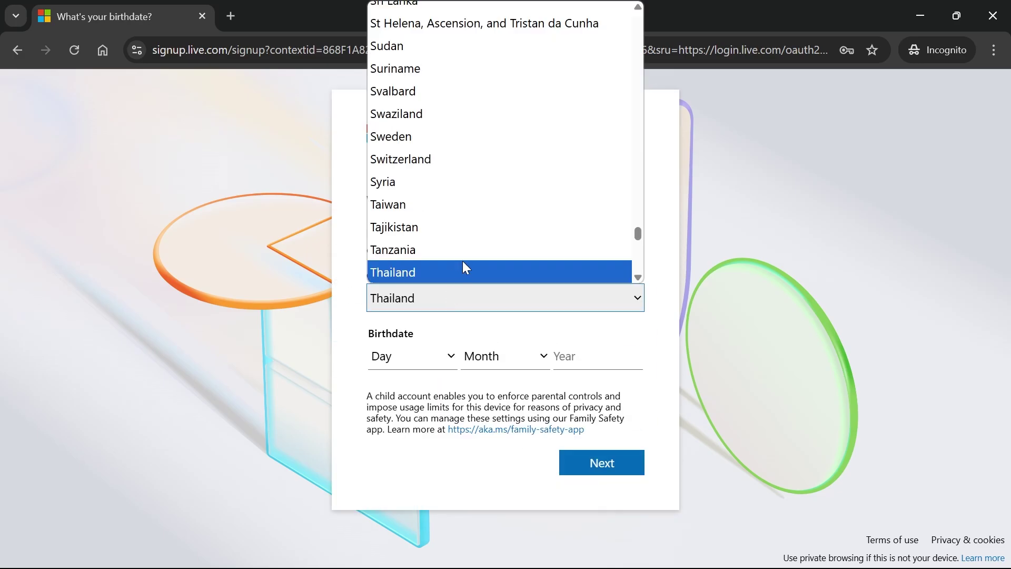
scroll(465, 214, down, 5)
click(445, 205)
key(Tab)
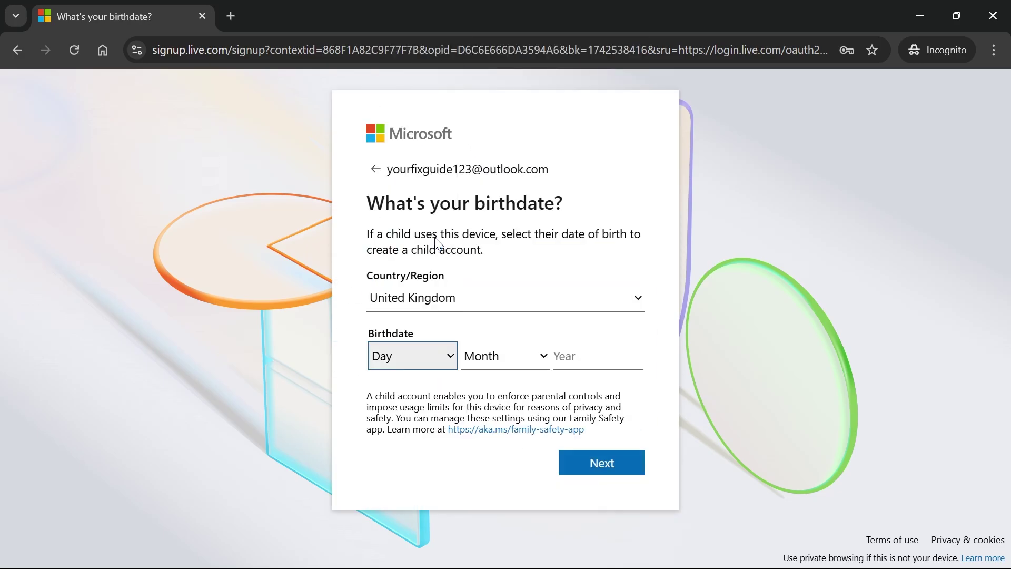
text(10)
click(489, 358)
key(s)
key(Return)
key(Tab)
text(1995)
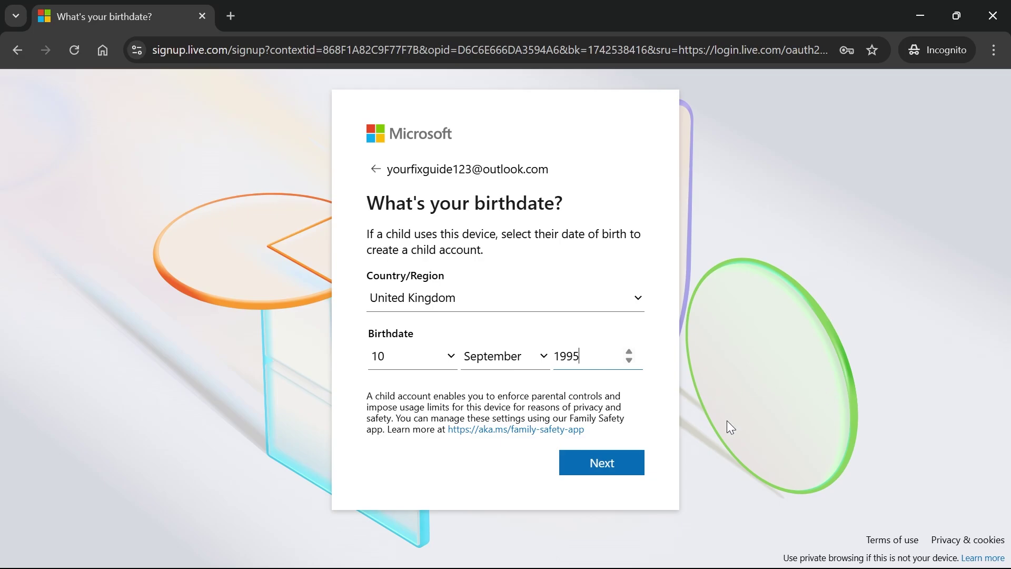
- Submit the birthdate, then rotate the car to match the hand and submit the puzzle
click(615, 470)
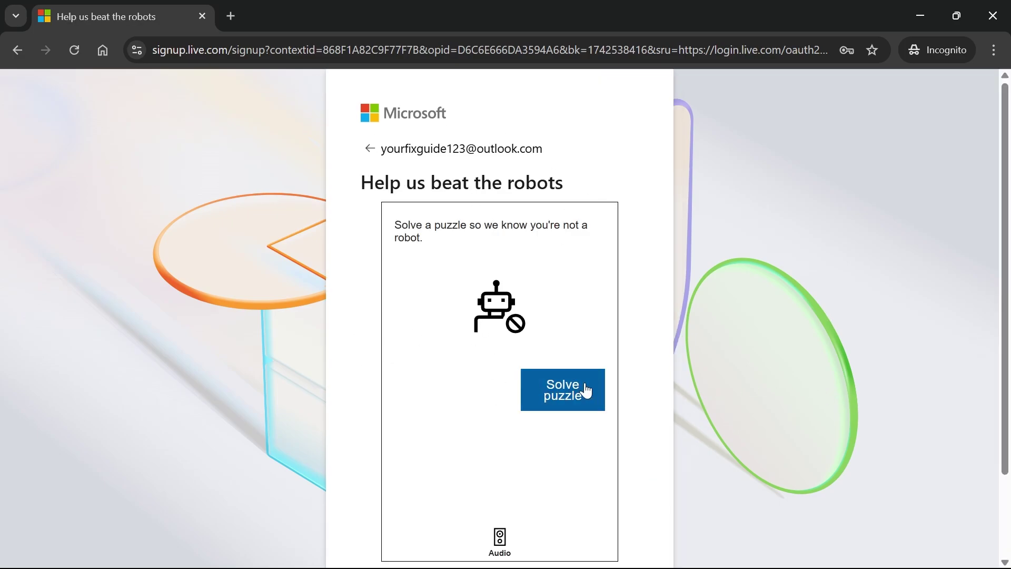
click(564, 400)
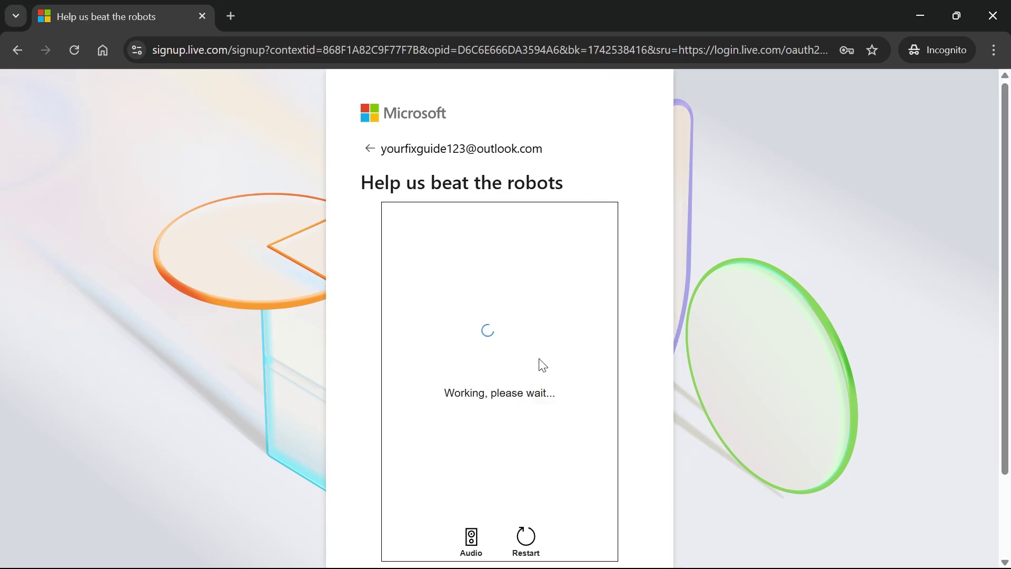
click(589, 376)
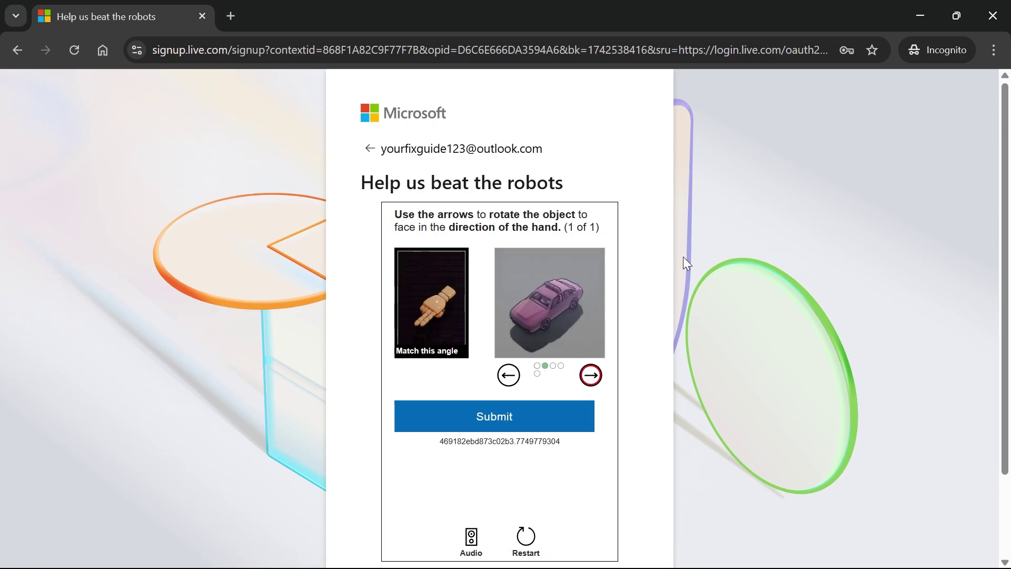
click(489, 425)
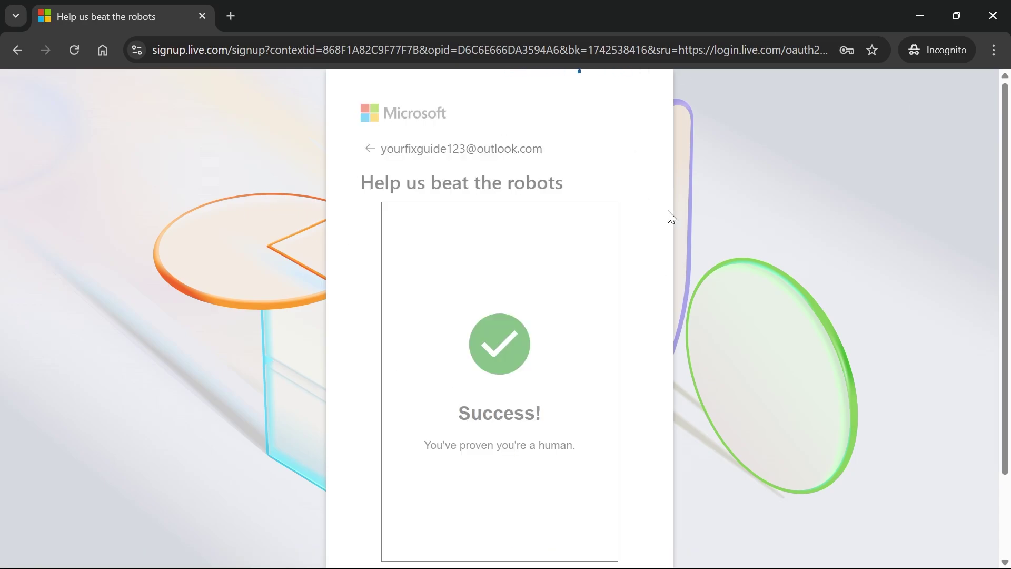